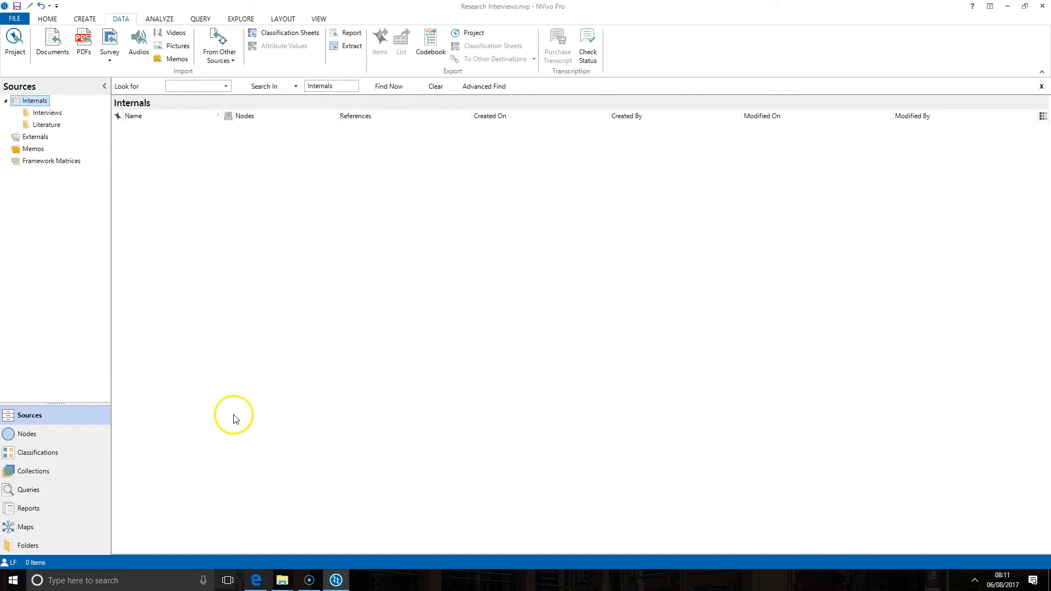
Create a new source classification named Interviews
click(37, 455)
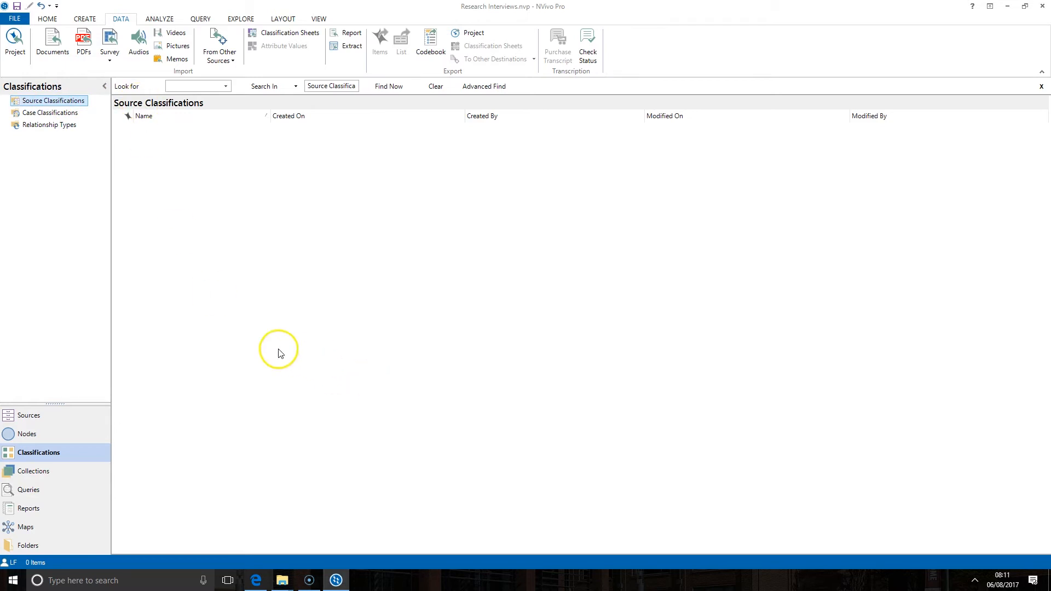
right_click(175, 152)
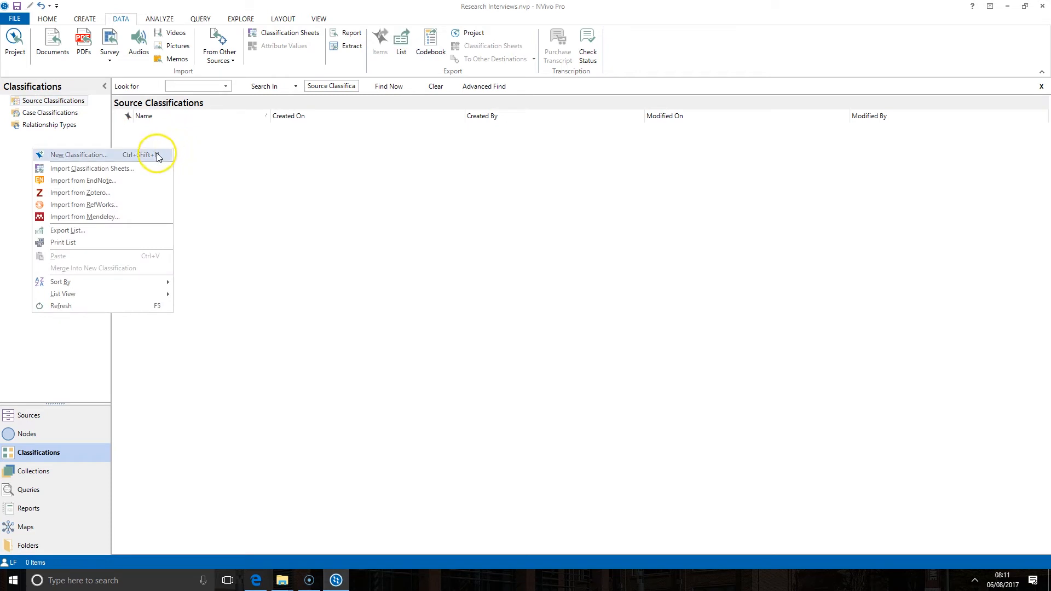
click(160, 155)
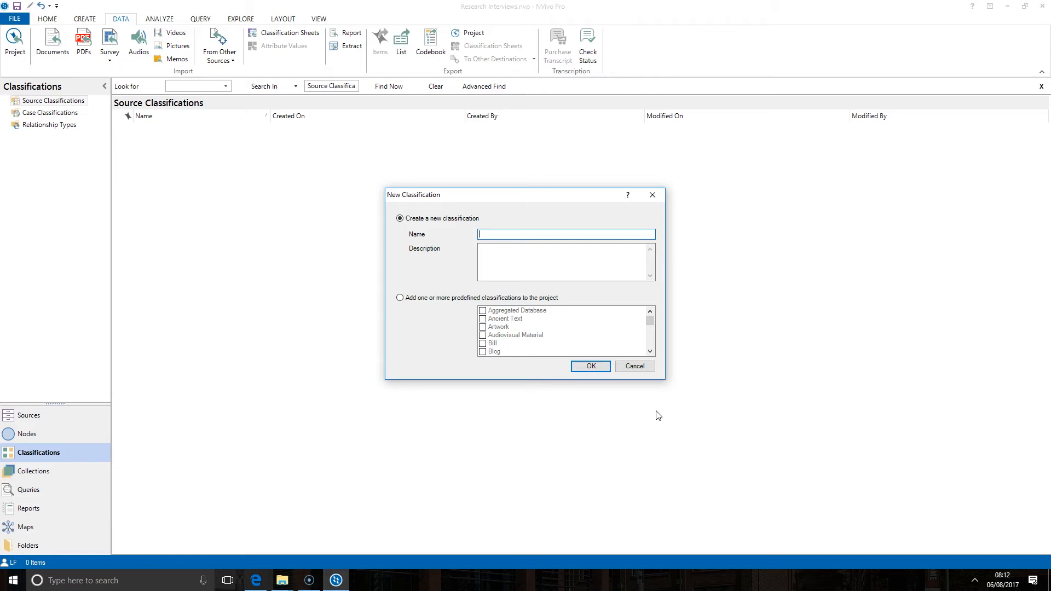
text(Interviews)
click(592, 366)
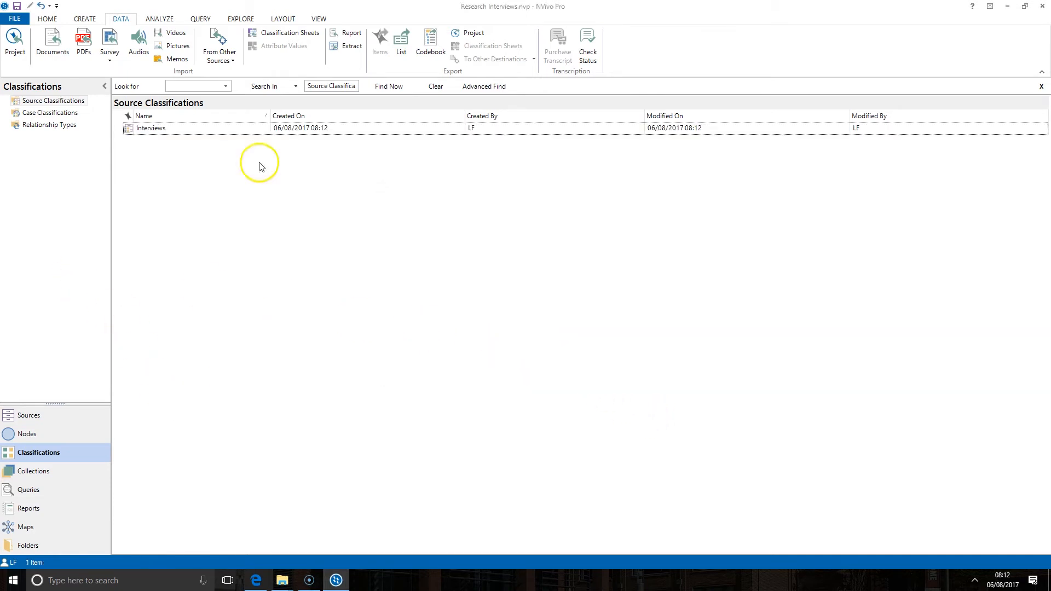
click(221, 128)
click(345, 359)
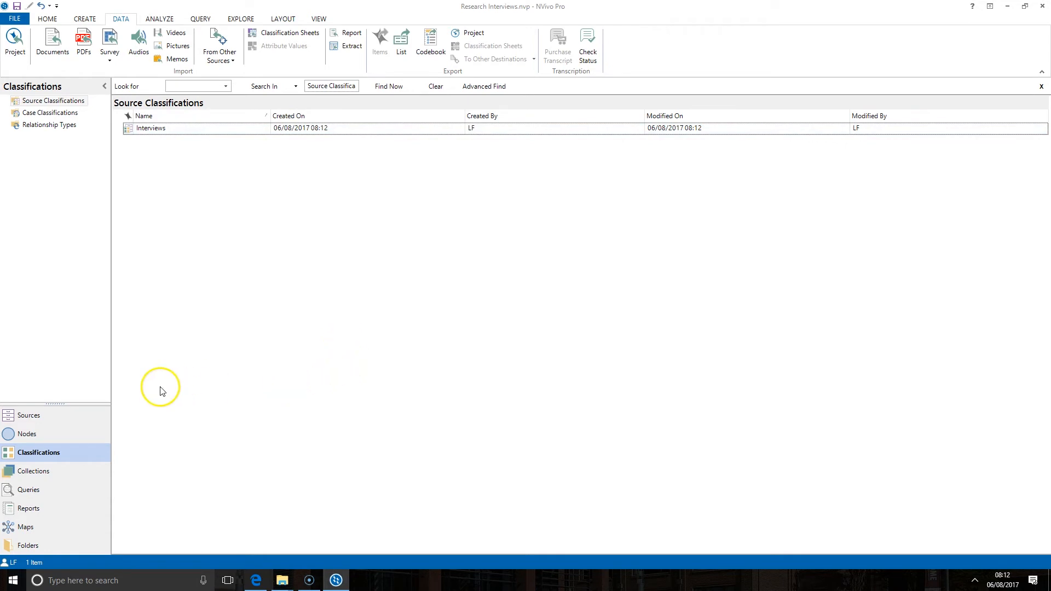
Assign the Interviews classification to all three sources in the internal Interviews folder
click(82, 417)
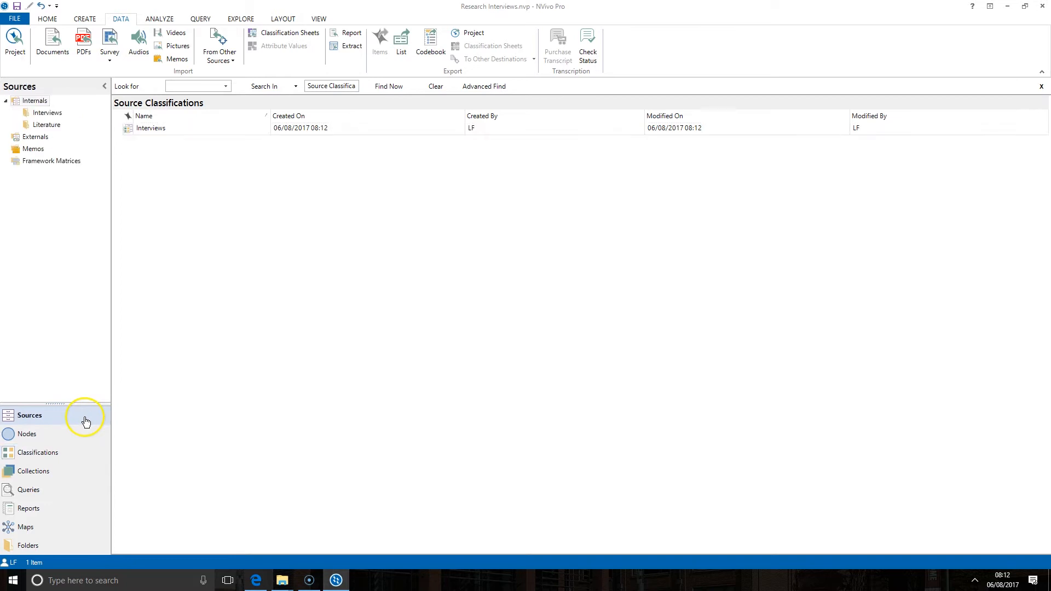
click(49, 113)
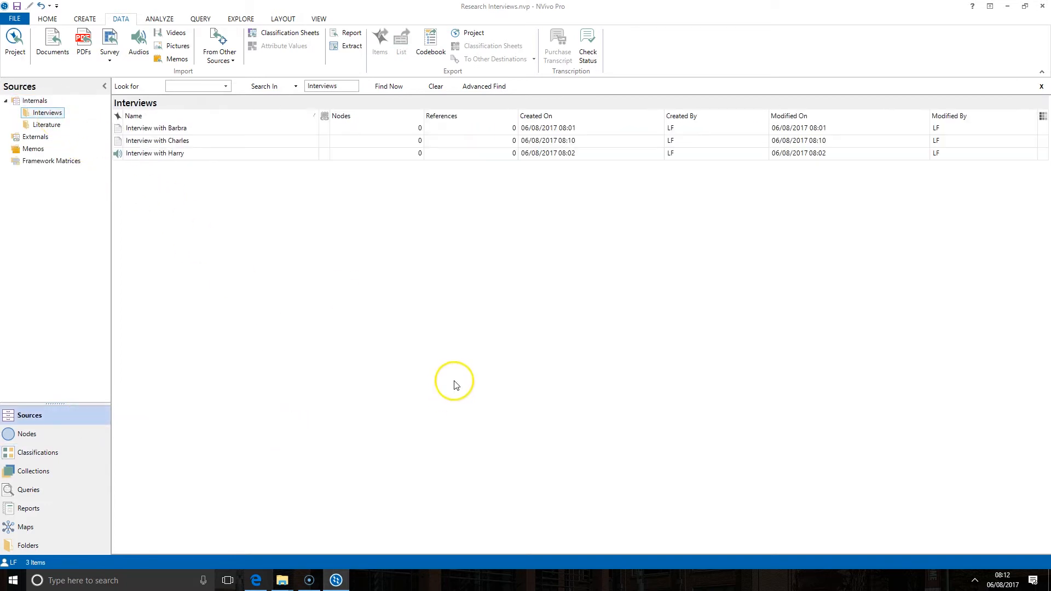
click(167, 129)
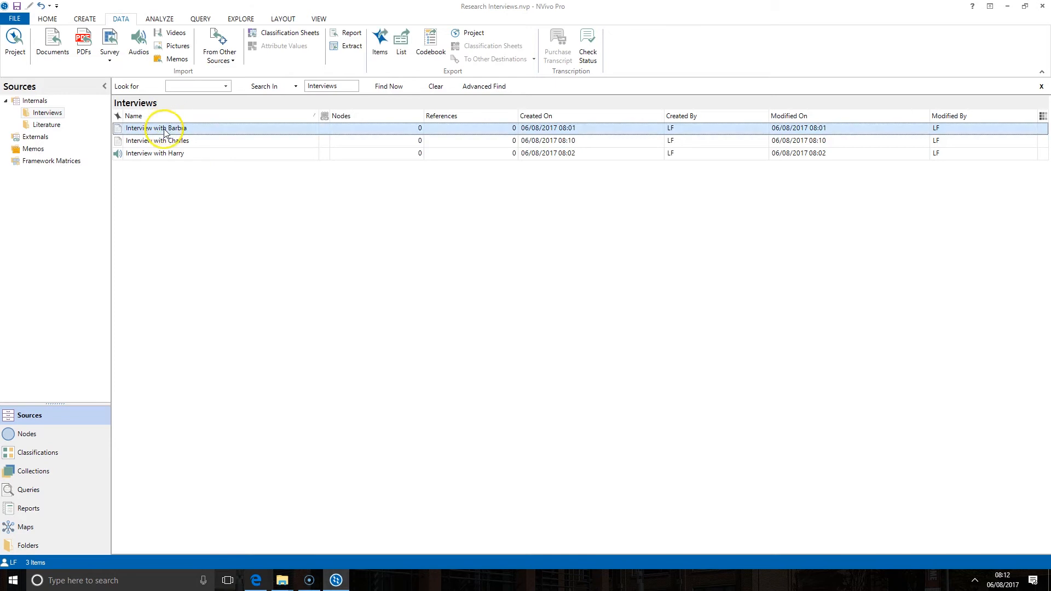
shift+click(167, 157)
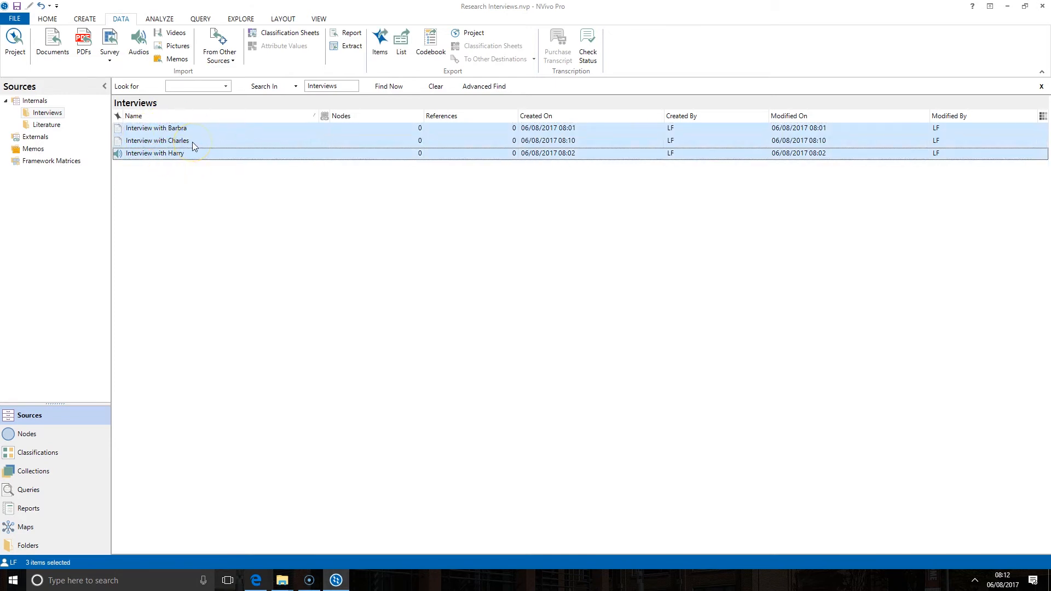
right_click(192, 142)
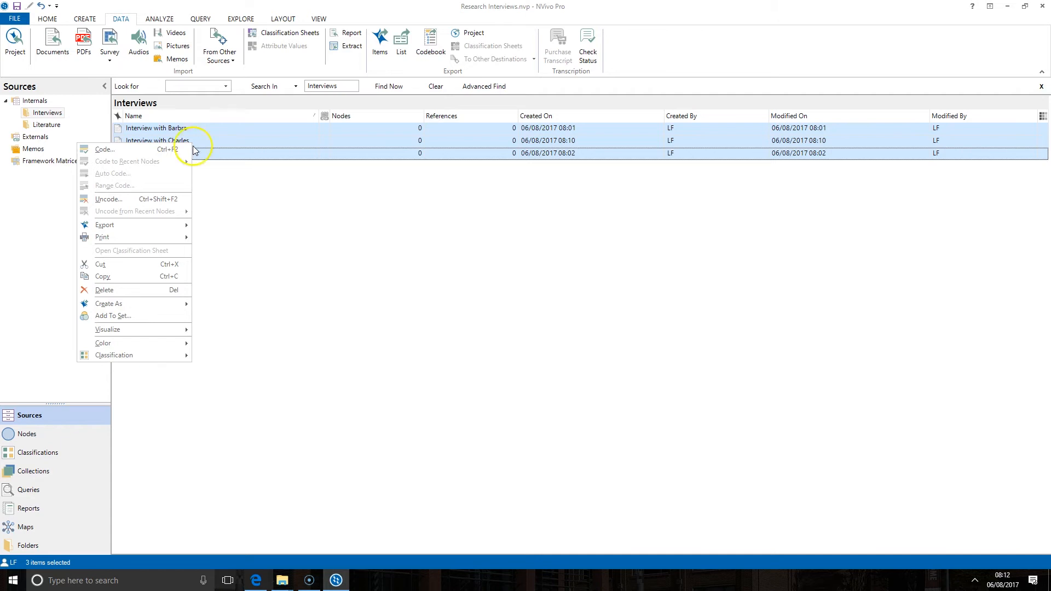
mouse_move(186, 358)
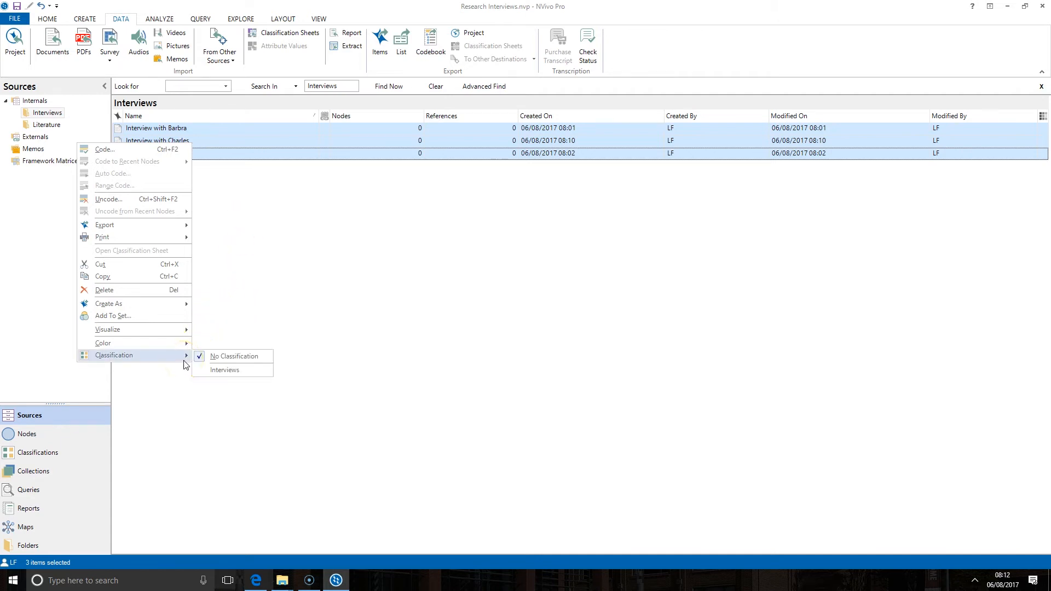
click(237, 372)
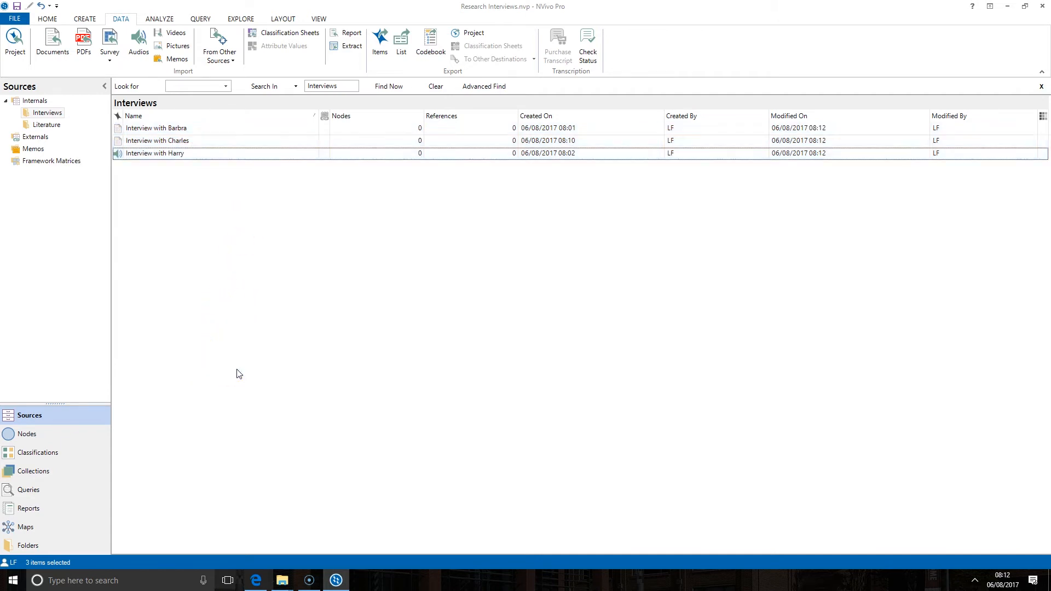
click(354, 305)
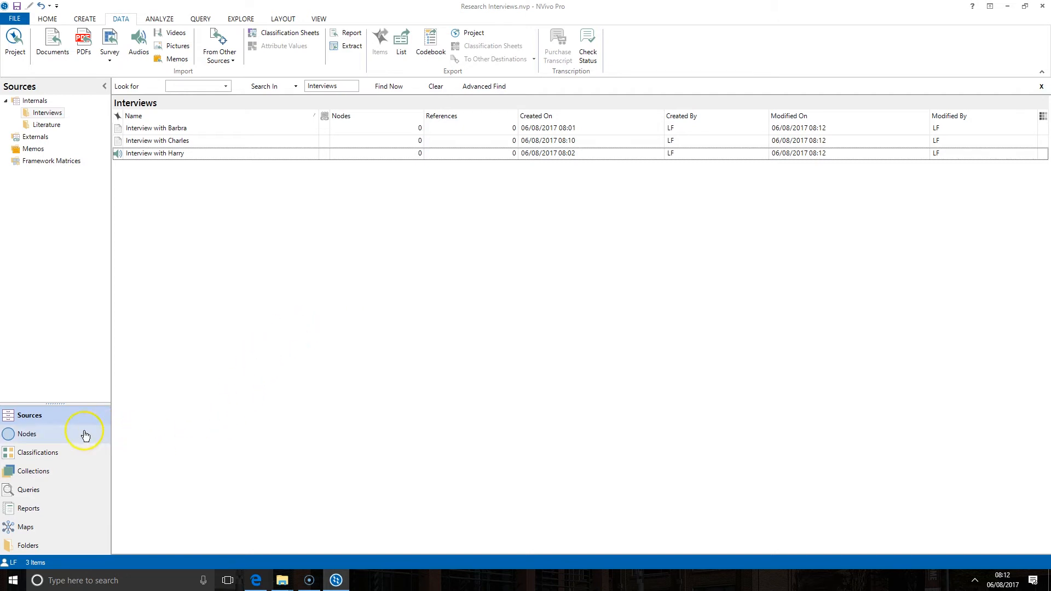
Add a text attribute named "Interviwer" to the Interviews source classification
click(80, 452)
click(62, 104)
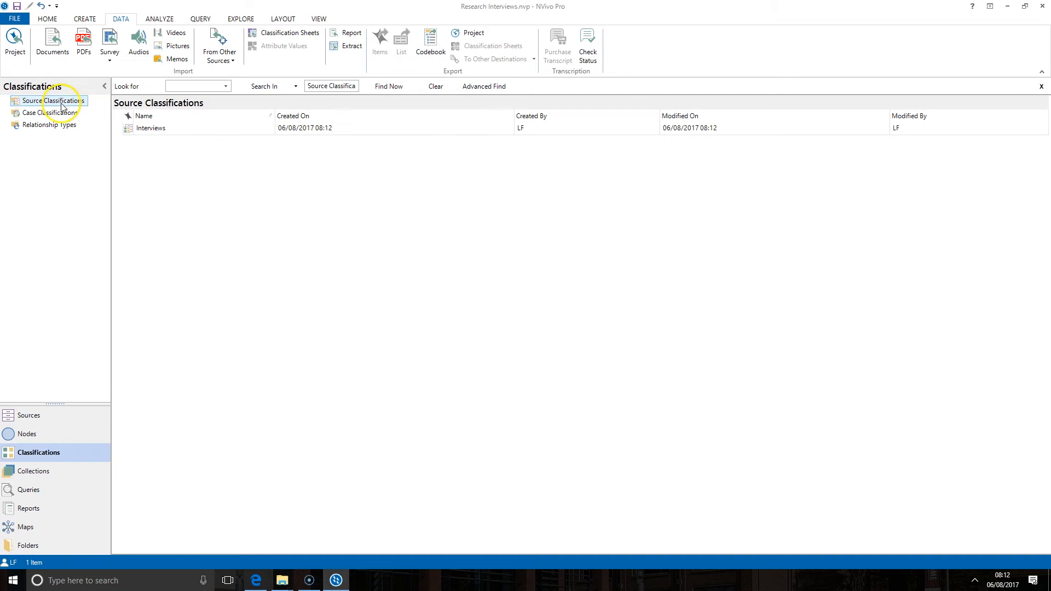
click(162, 128)
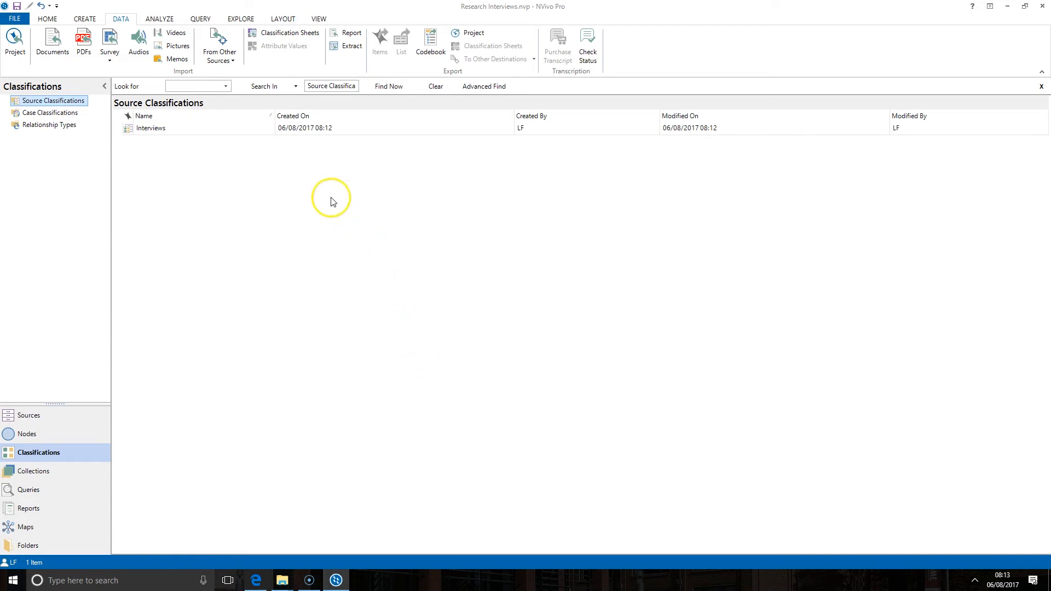
right_click(204, 132)
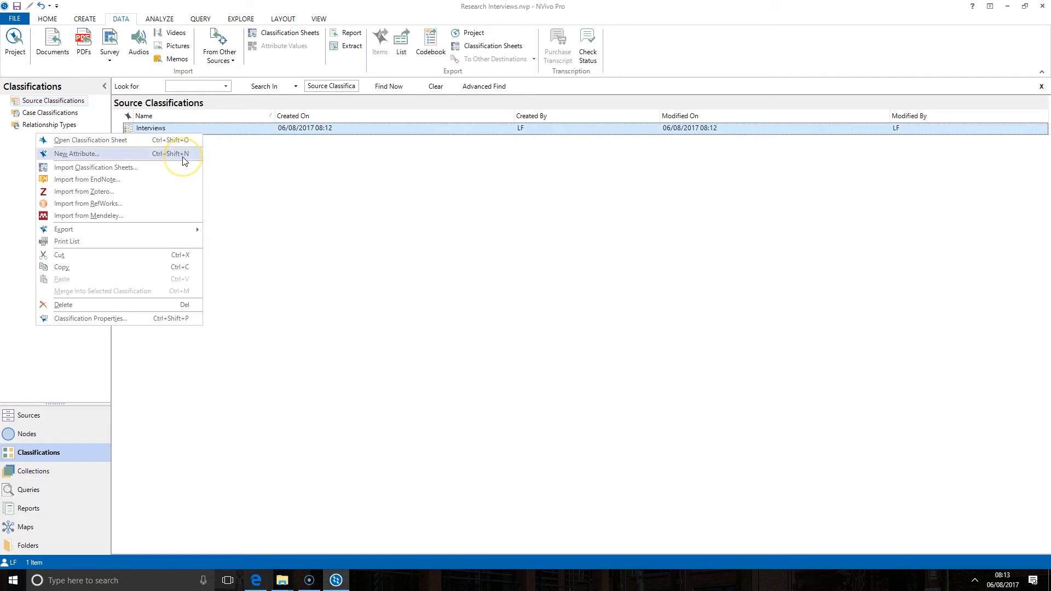
click(77, 154)
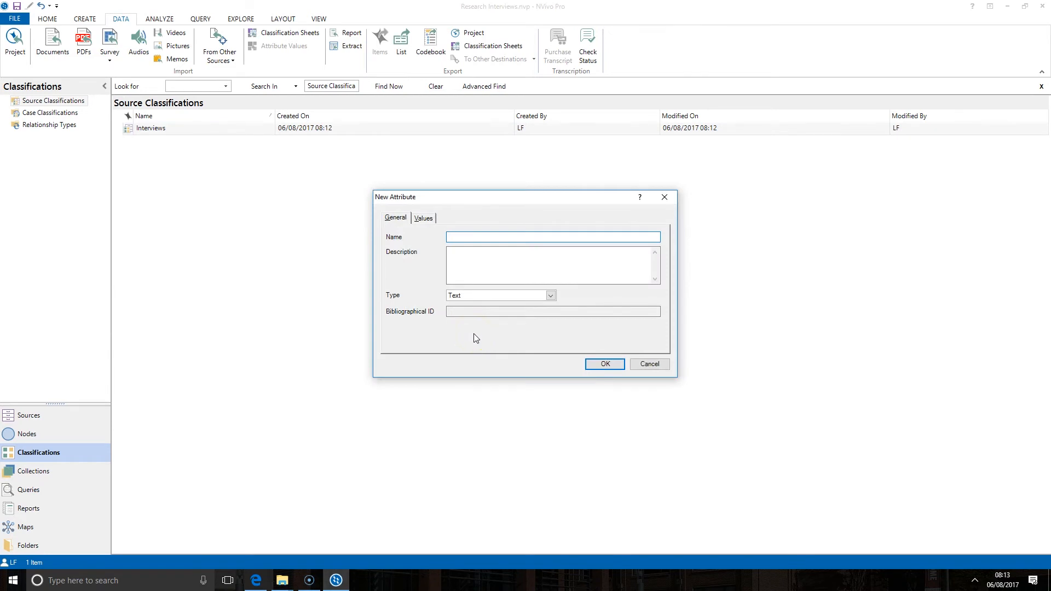
text(Intervviwe)
click(605, 364)
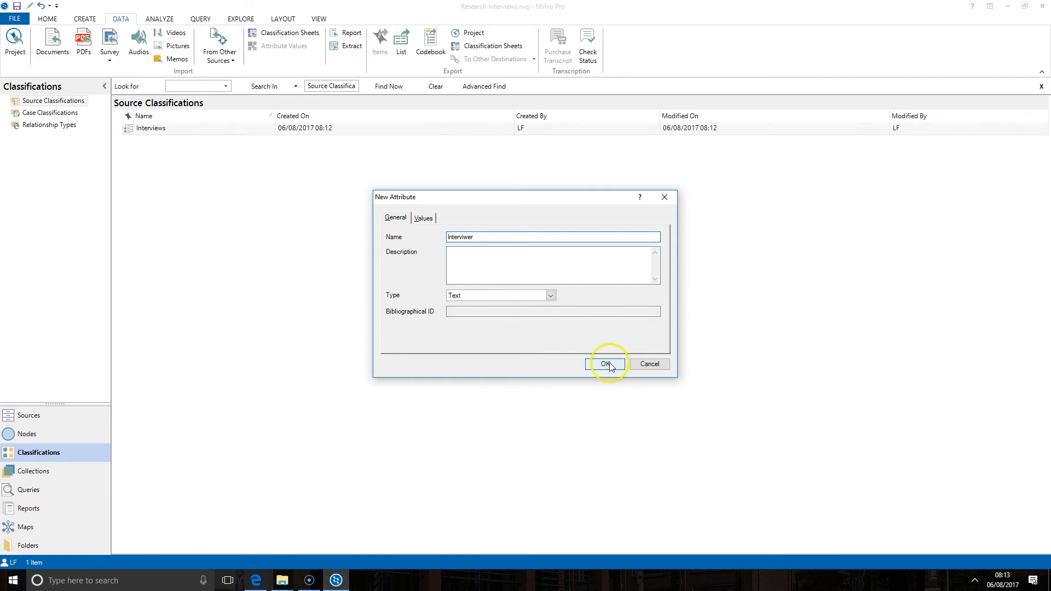
Add a second text attribute named Transcriber to the Interviews source classification
right_click(153, 130)
click(207, 152)
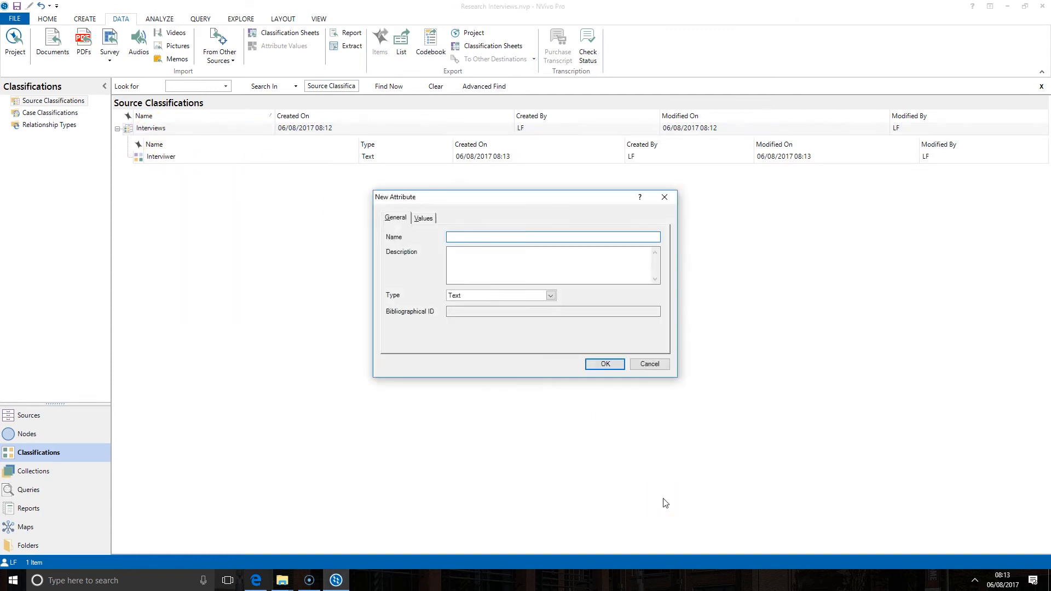
text(Transcriber)
click(604, 365)
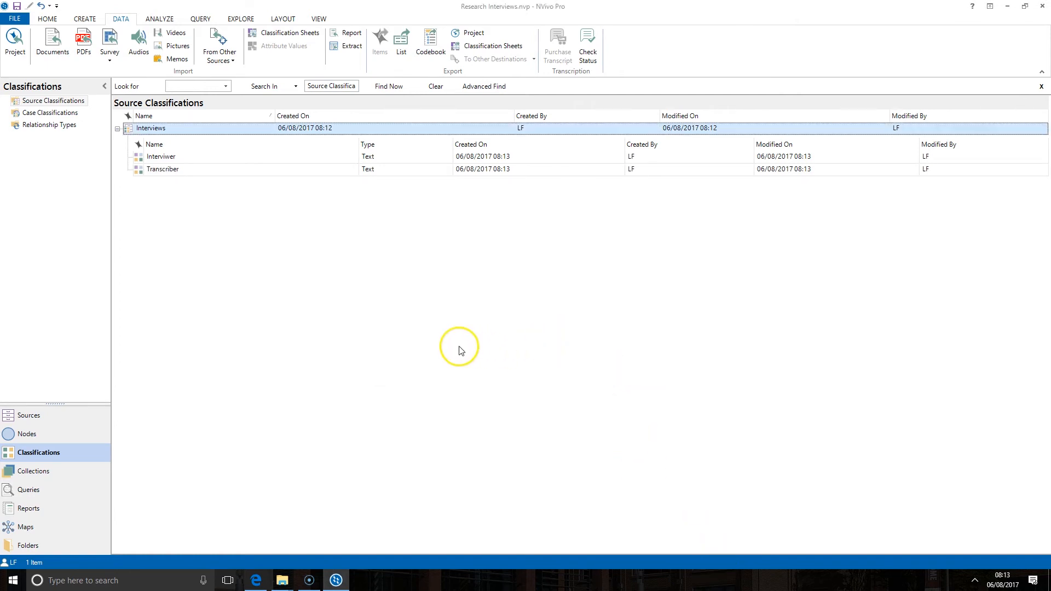
Correct the name of the first attribute under the Interviews classification to Interviewer
right_click(163, 158)
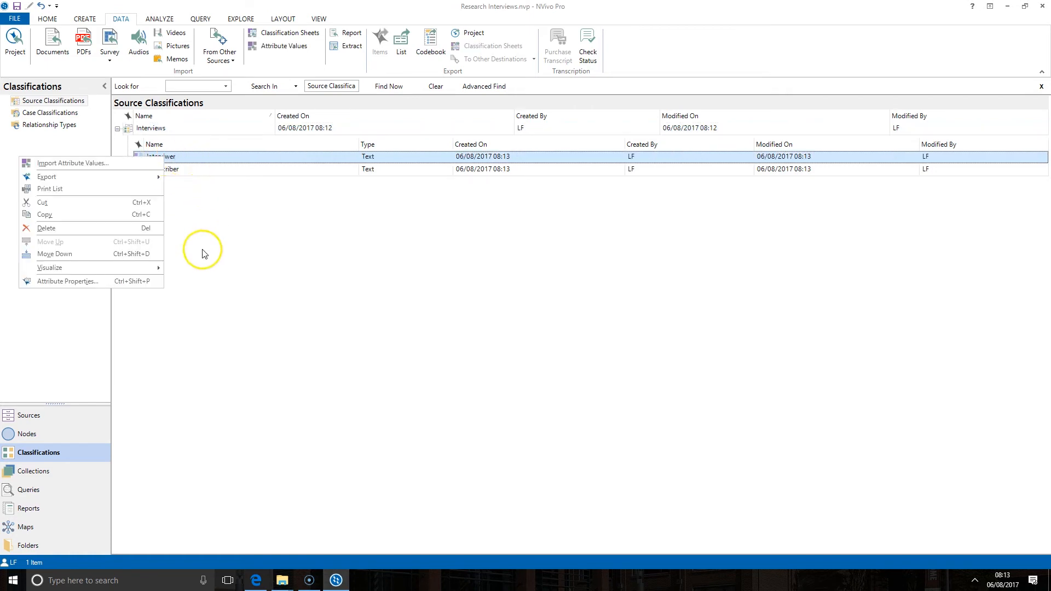
click(128, 282)
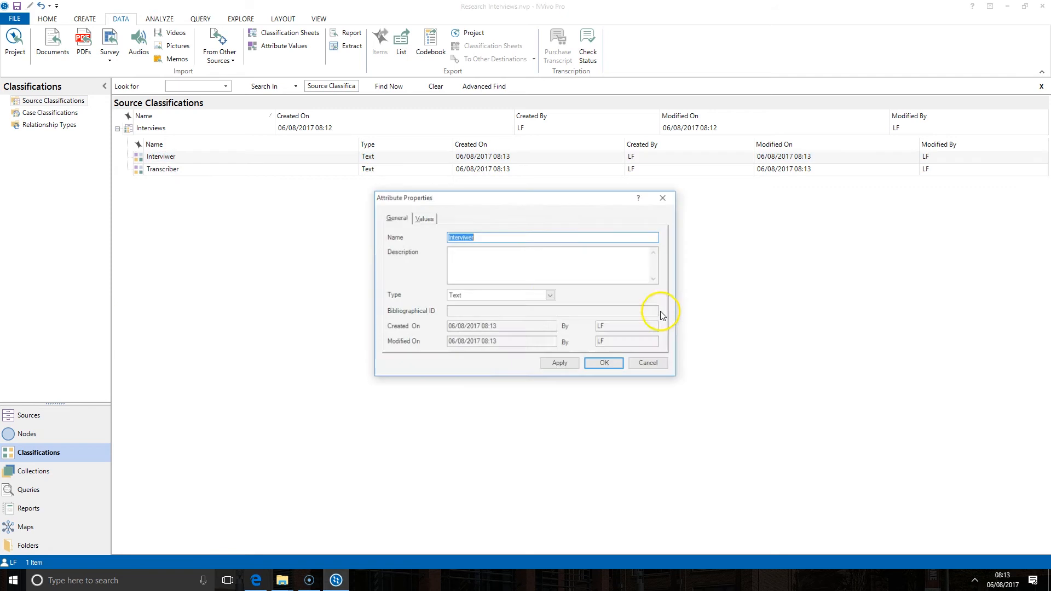
text(Inte)
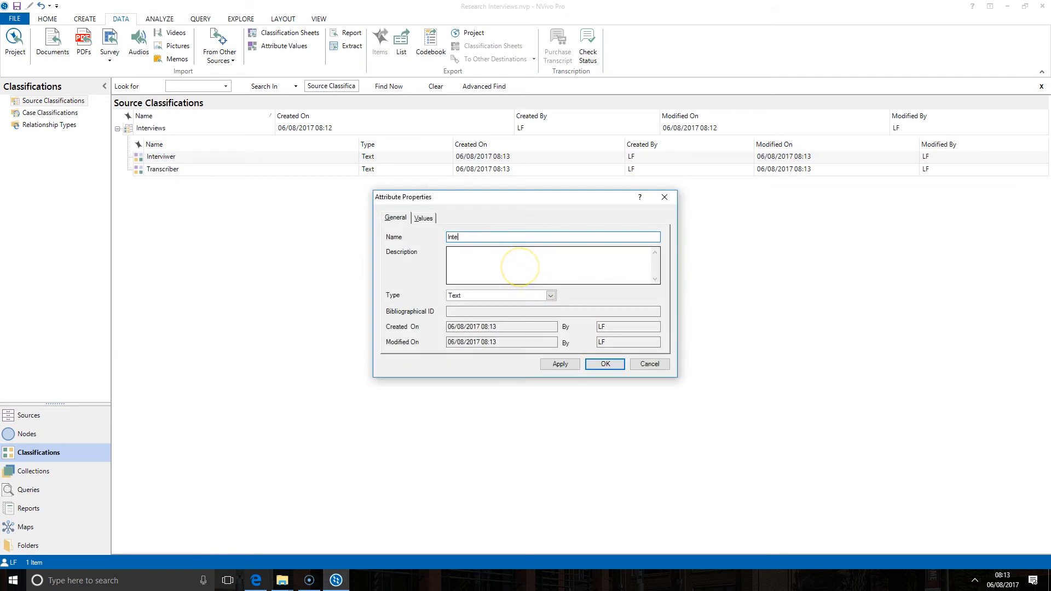
text(rviewer)
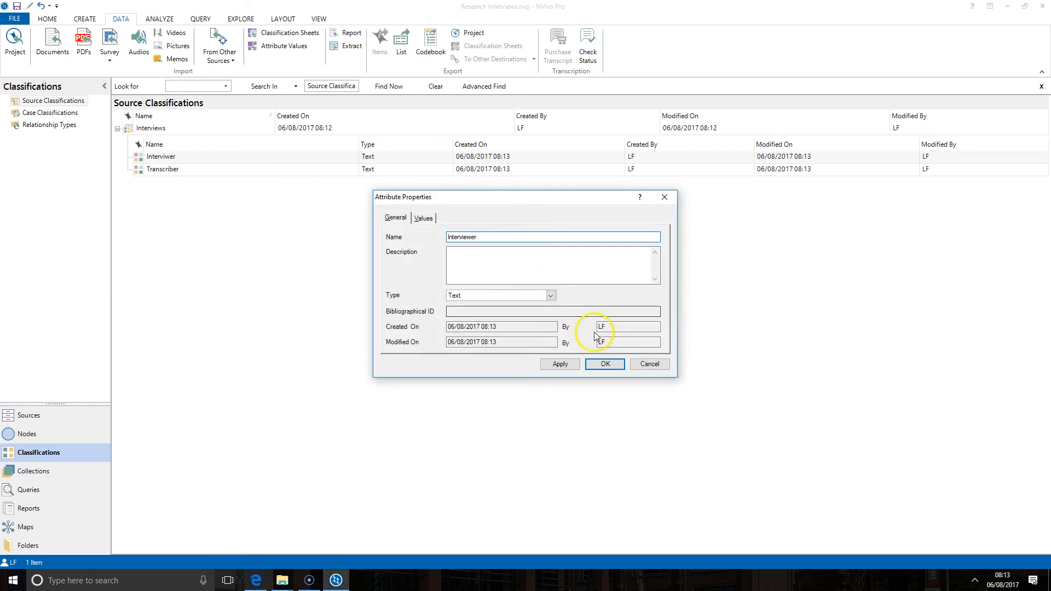
click(605, 364)
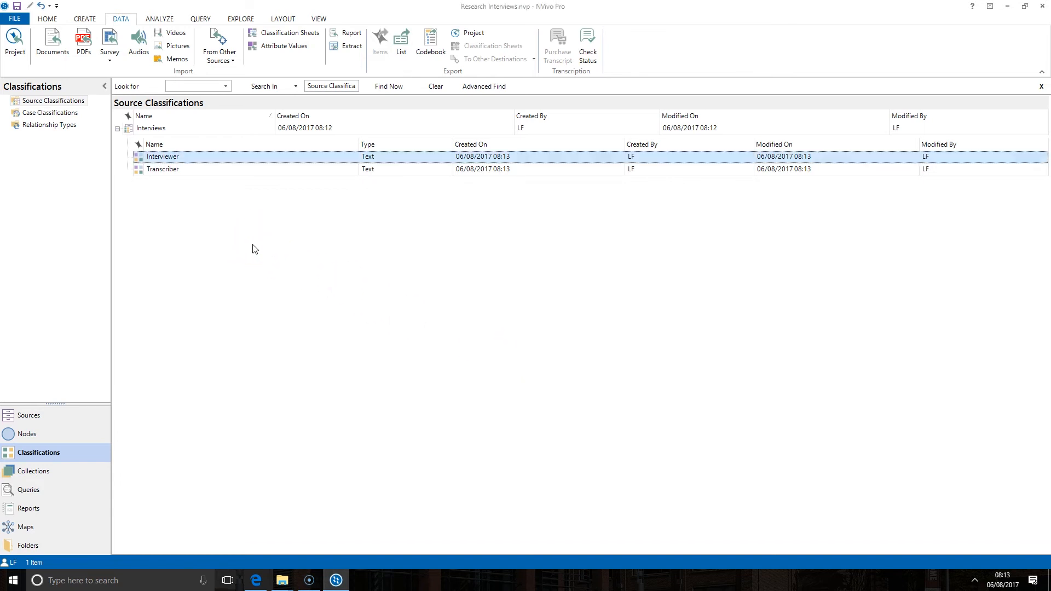
Add two transcribers' first names as values of the Transcriber attribute in its properties
ctrl+click(173, 174)
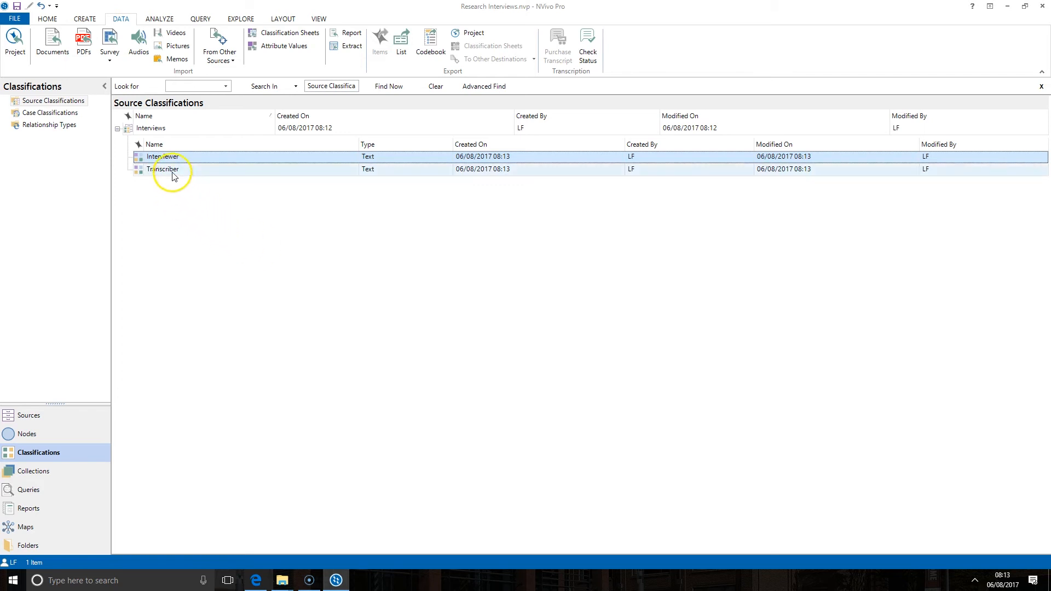
right_click(168, 131)
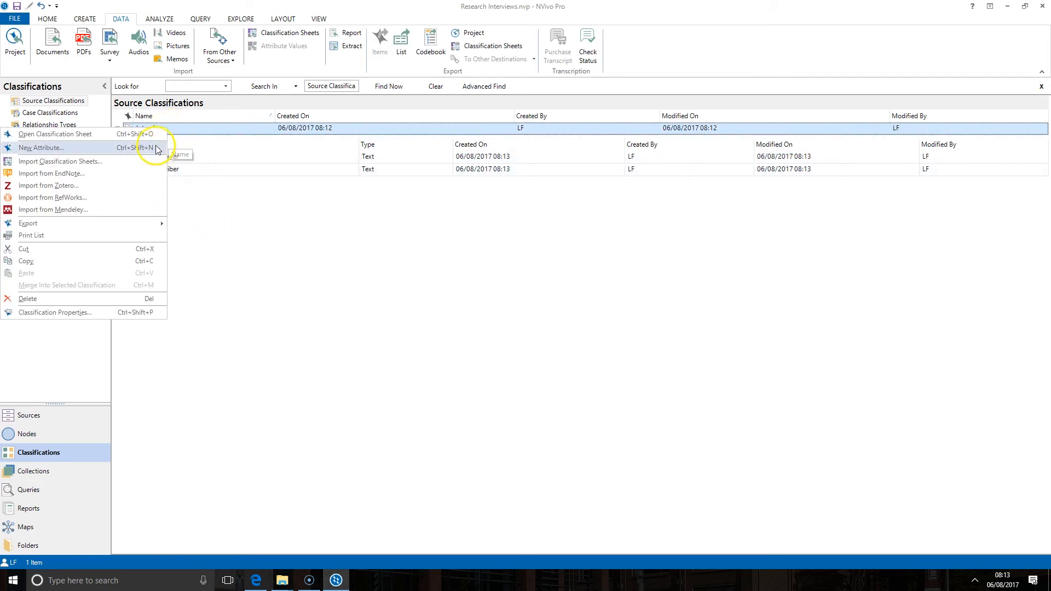
right_click(185, 176)
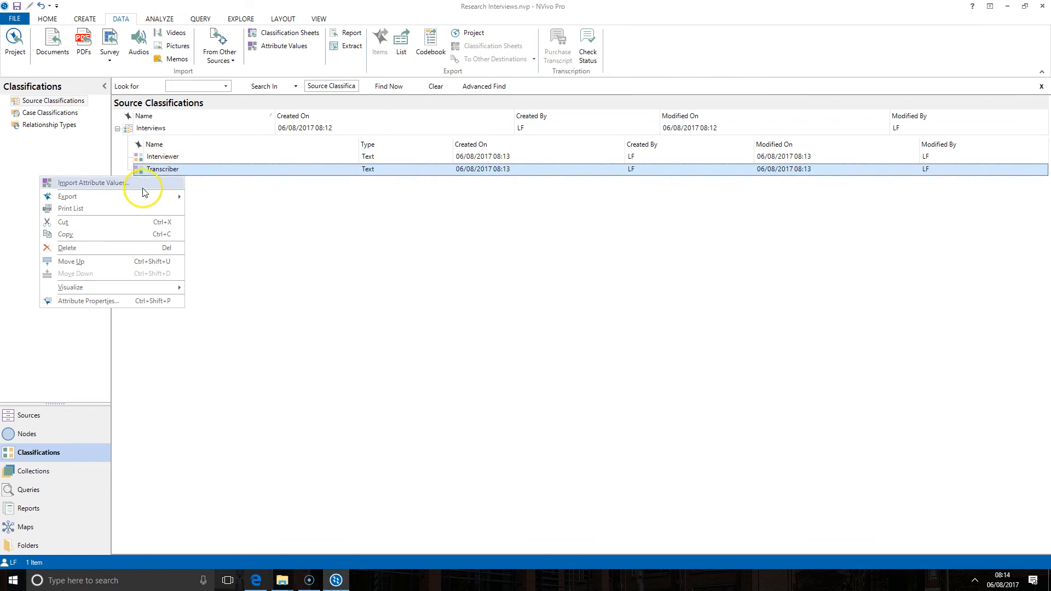
click(104, 301)
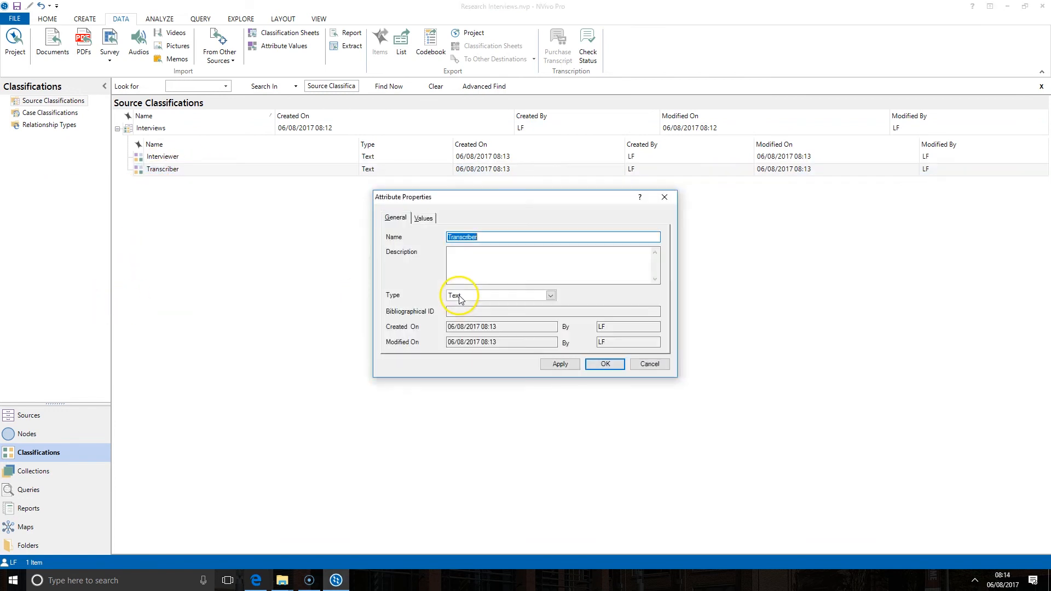
click(431, 219)
click(399, 346)
text(Jacqui)
click(405, 345)
text(Leee)
click(605, 364)
click(189, 208)
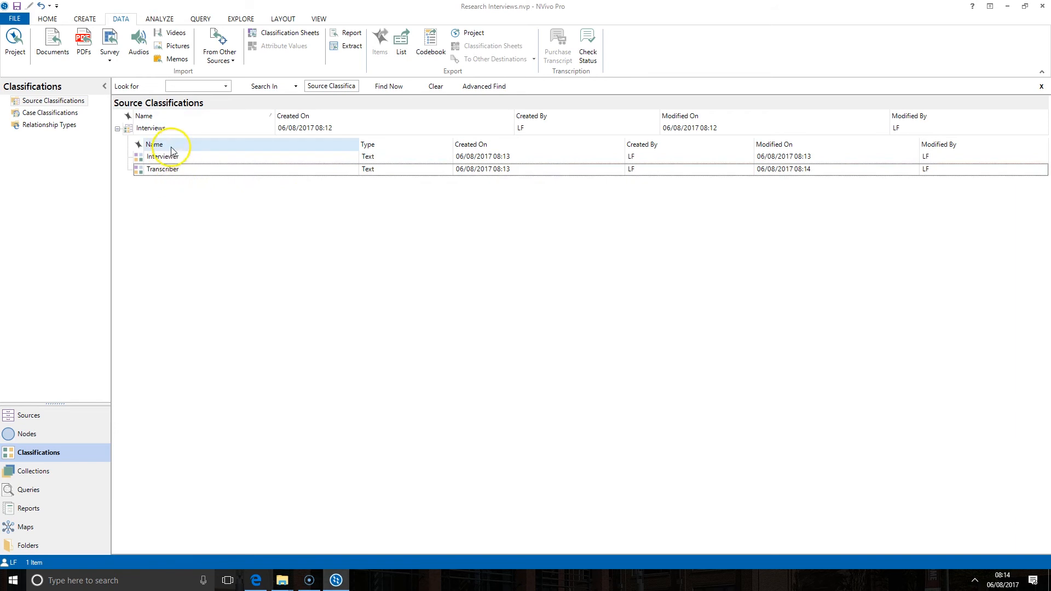
In the first interview document's properties, enter the interviewer's first name as the Interviewer attribute value
click(70, 417)
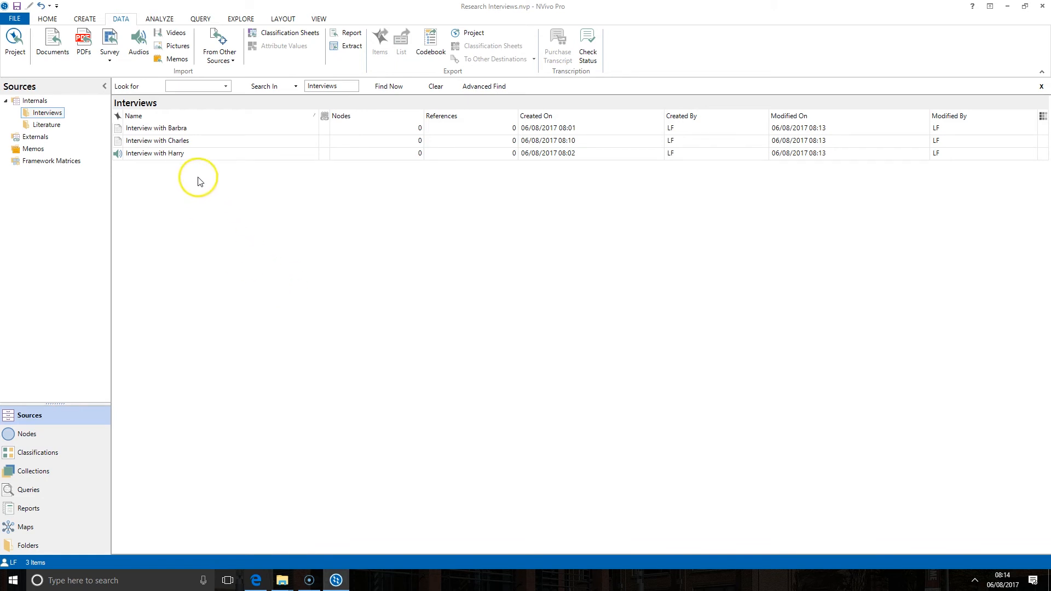
click(159, 129)
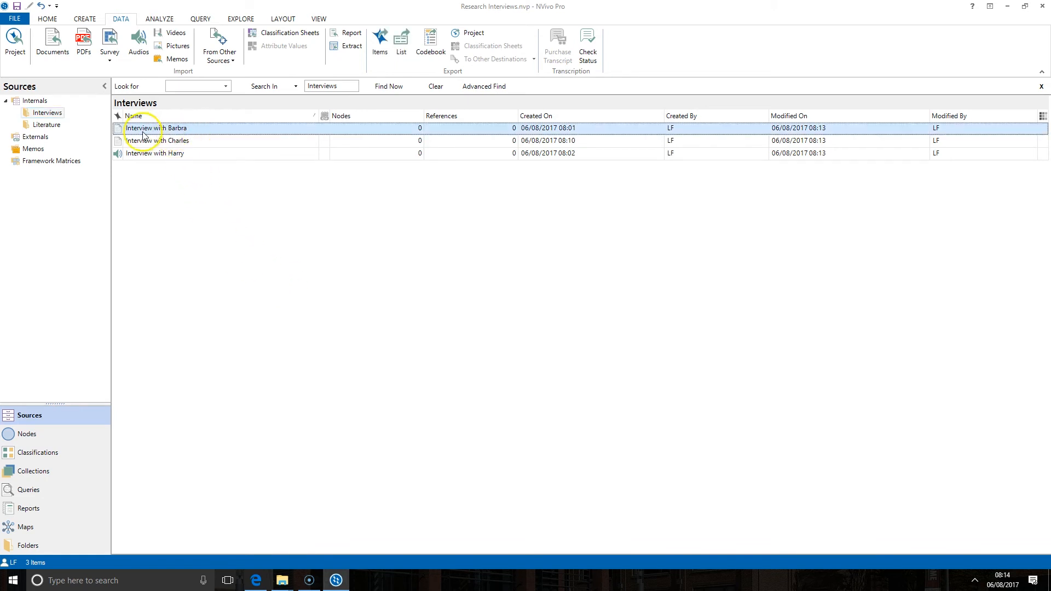
right_click(180, 130)
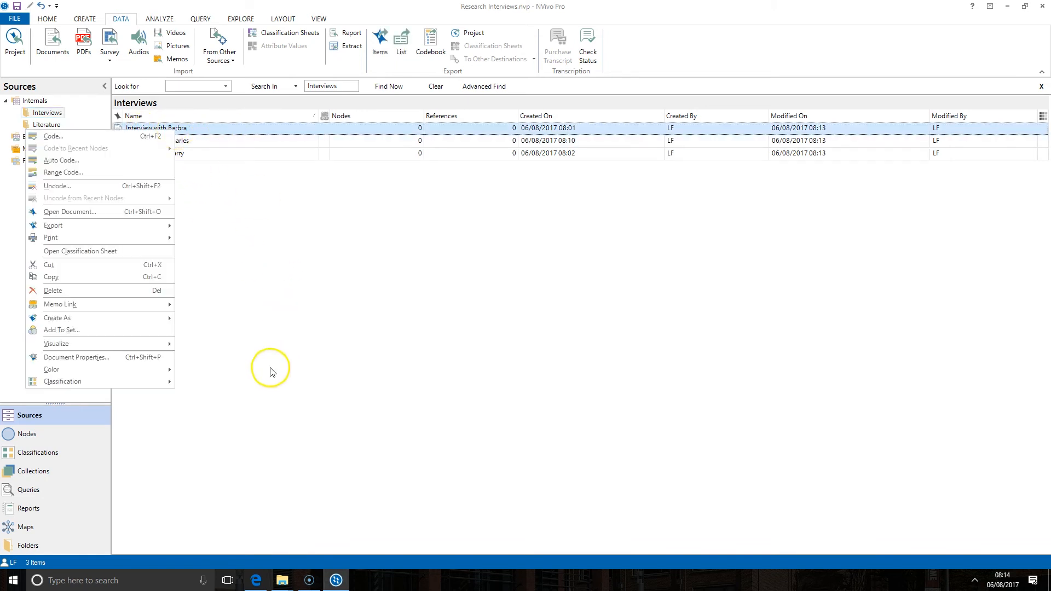
click(170, 358)
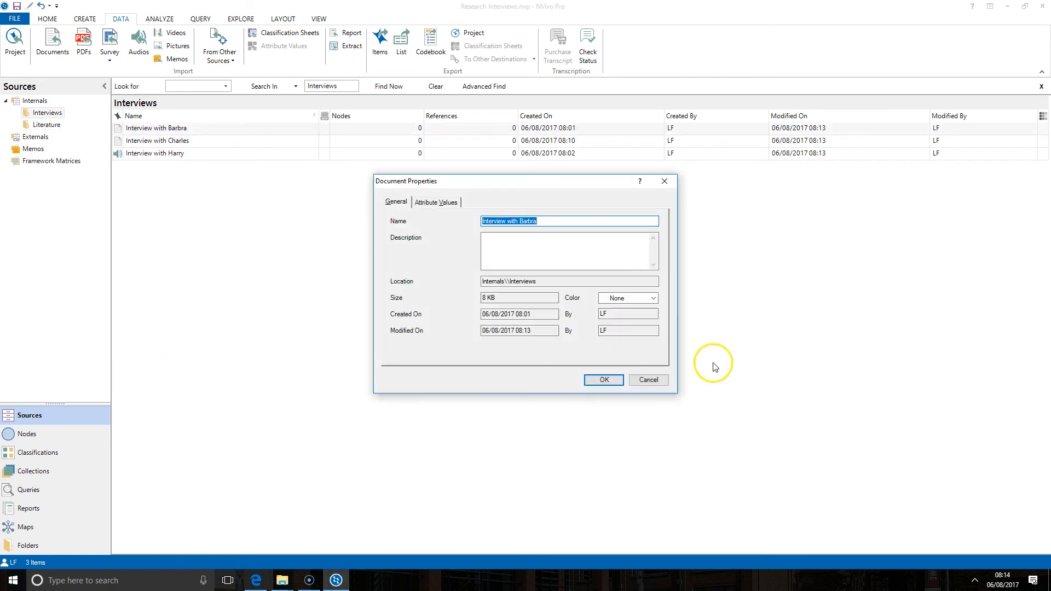
click(443, 208)
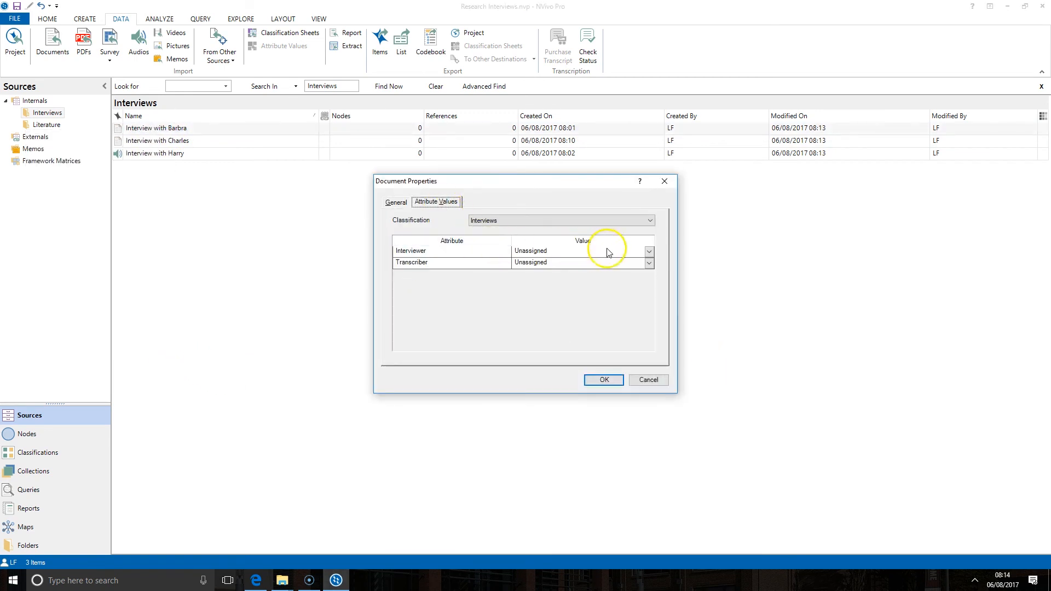
click(628, 255)
drag(586, 252, 377, 244)
text(Lee)
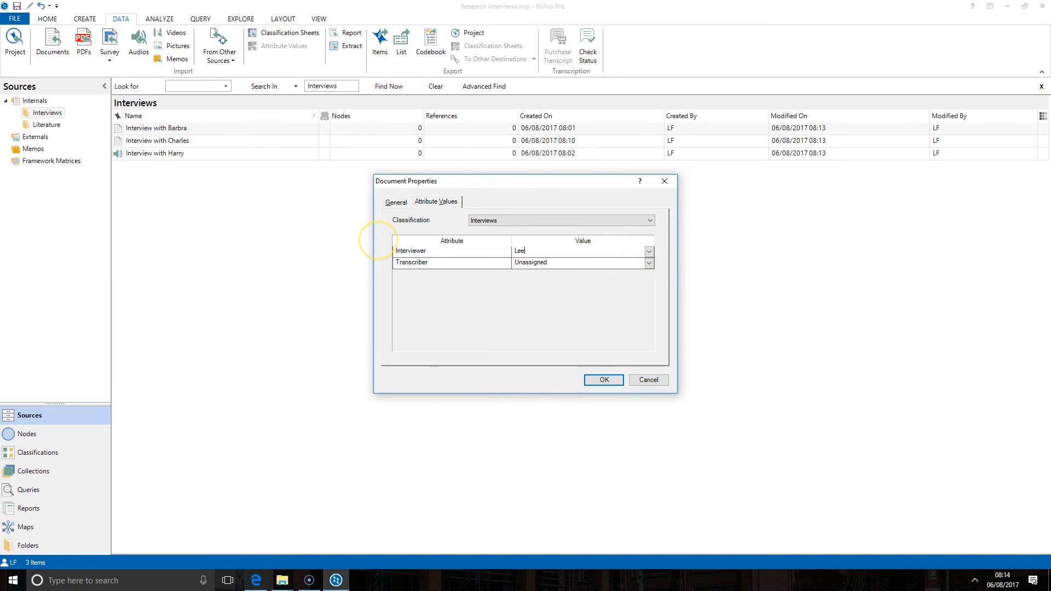
Assign the first of the two named transcribers to the document's Transcriber attribute and save the properties
click(648, 263)
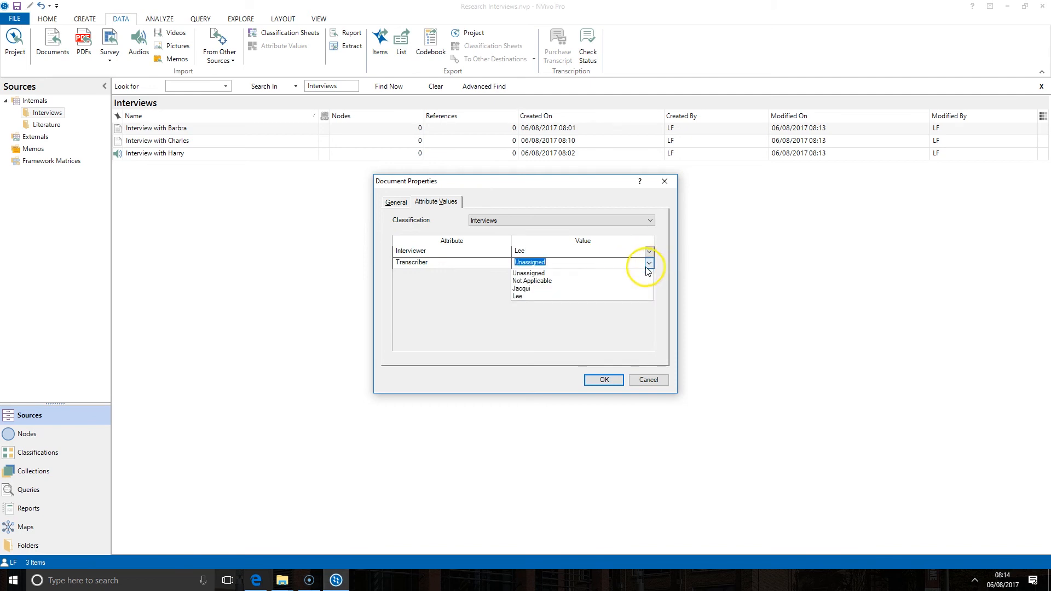
click(630, 289)
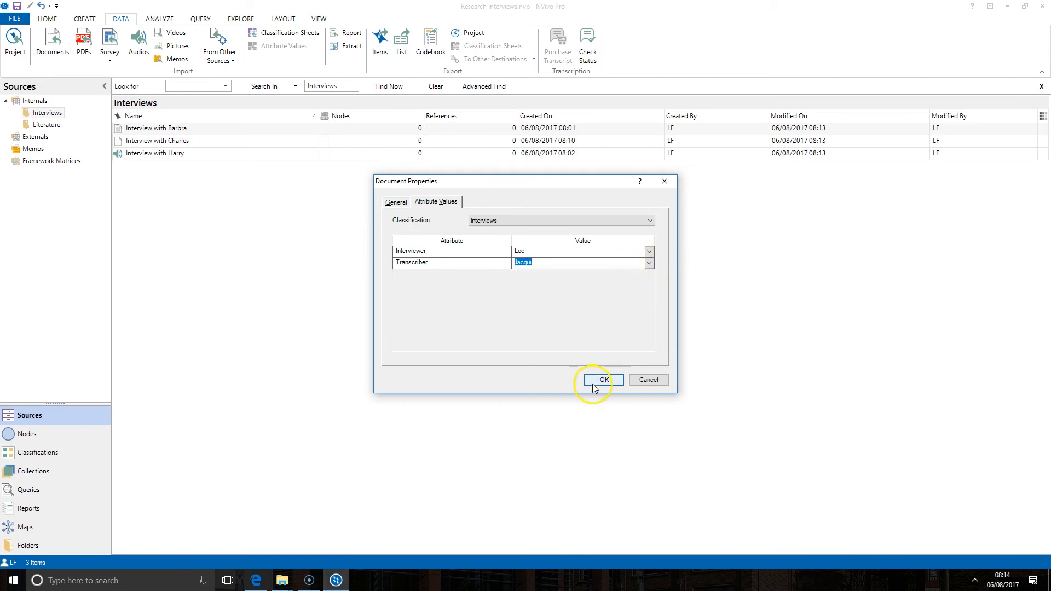
click(596, 385)
click(358, 359)
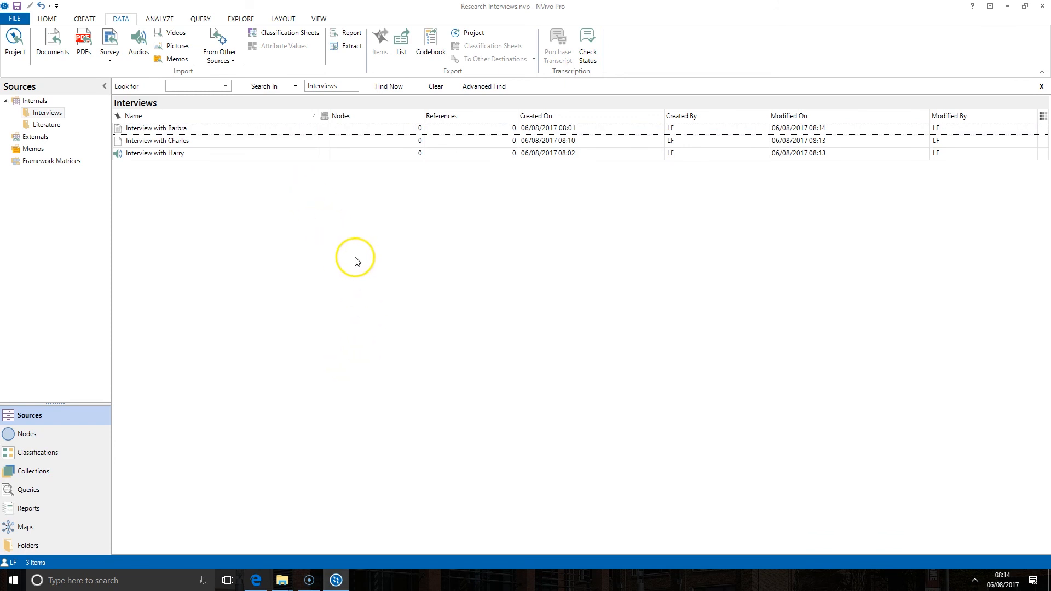
Open the source classification sheet for the Interviews classification
click(248, 23)
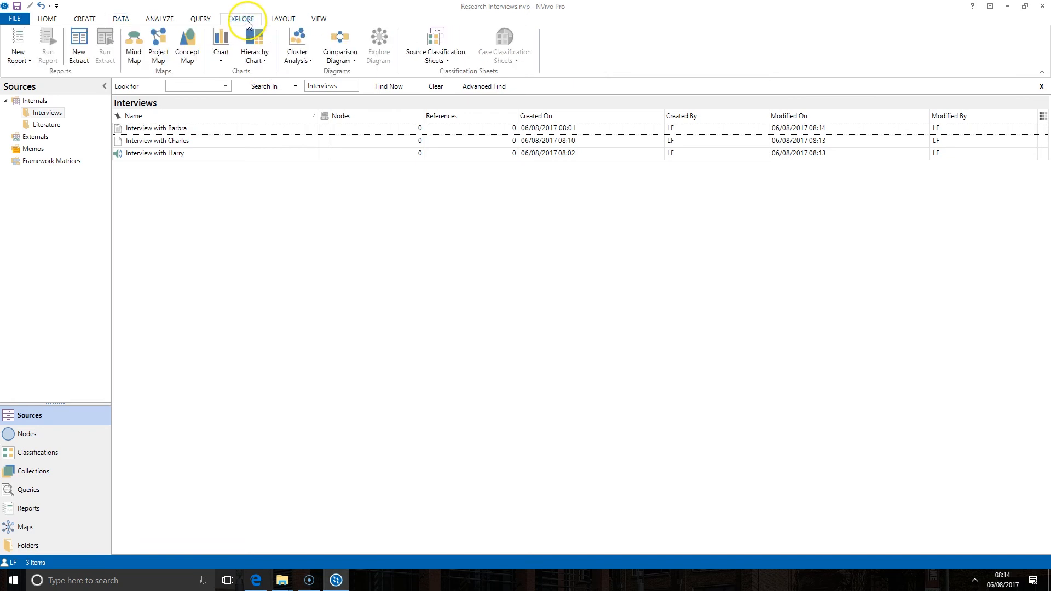
click(436, 46)
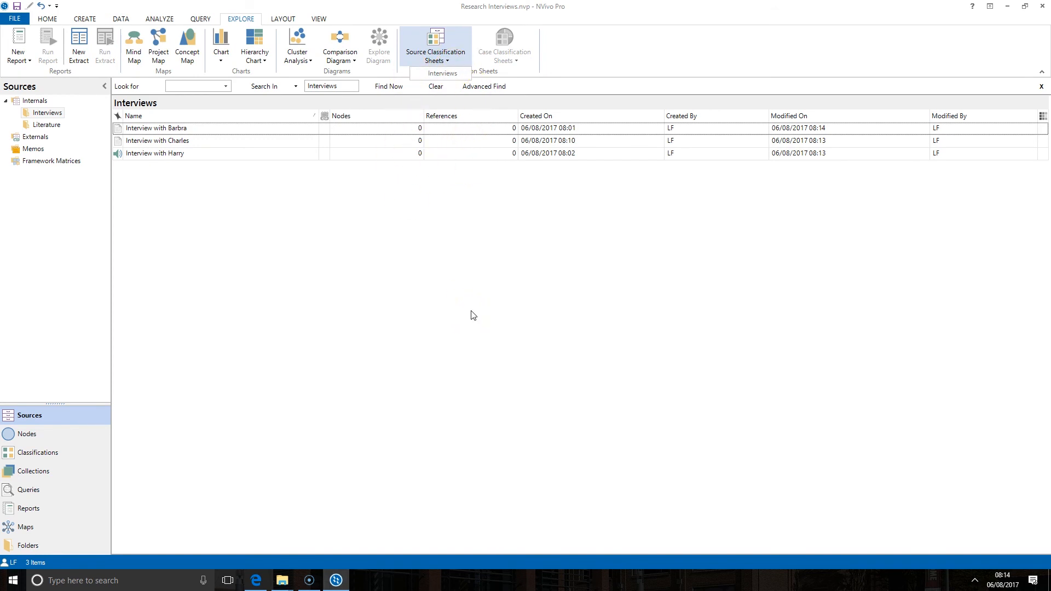
click(461, 75)
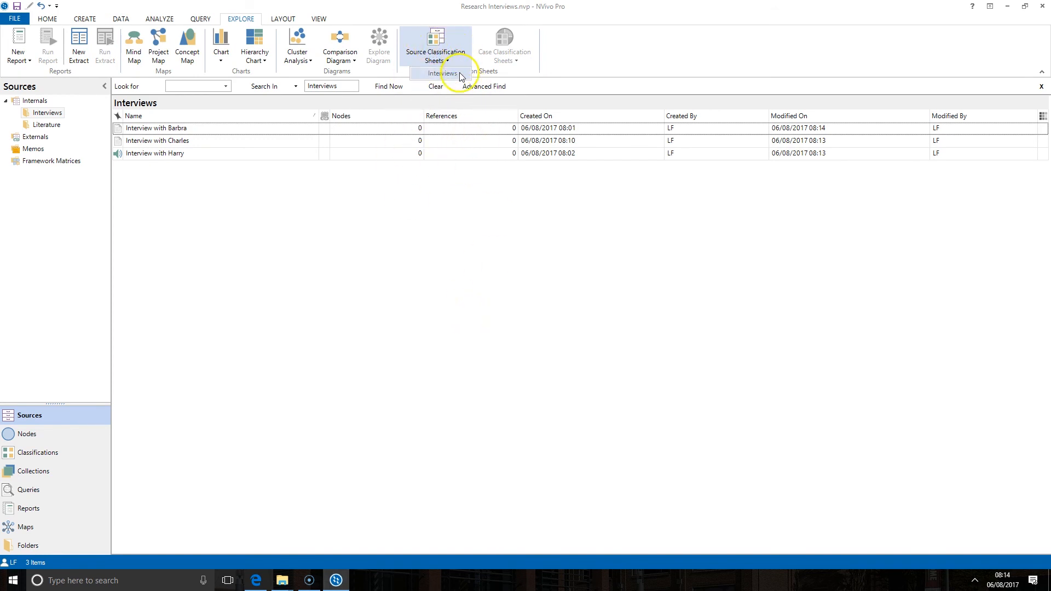
click(458, 75)
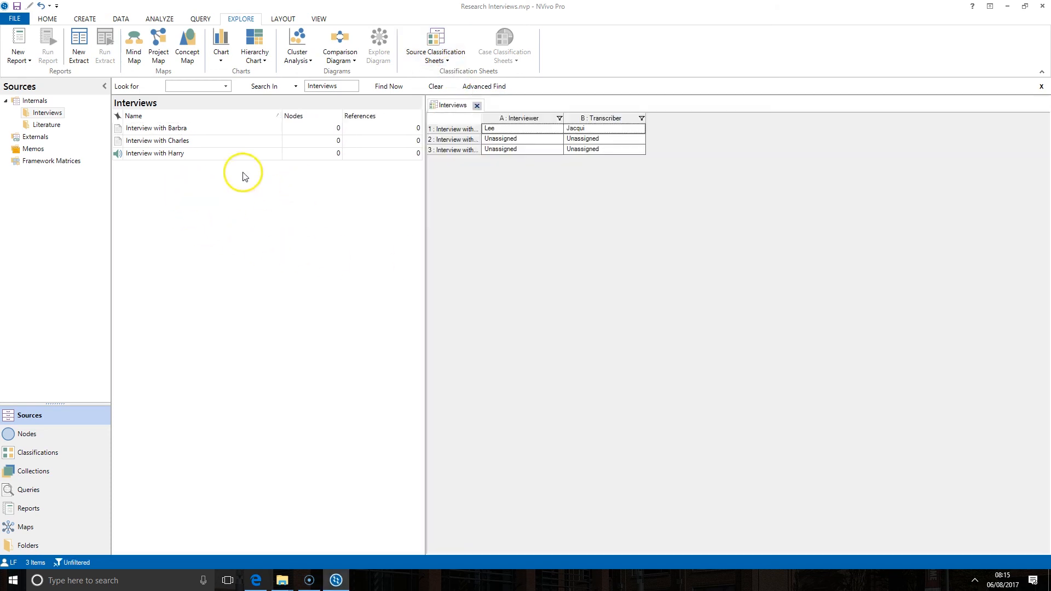
In the classification sheet, assign the second named transcriber to the second interview and the first named transcriber to the third
click(490, 138)
click(570, 141)
click(640, 140)
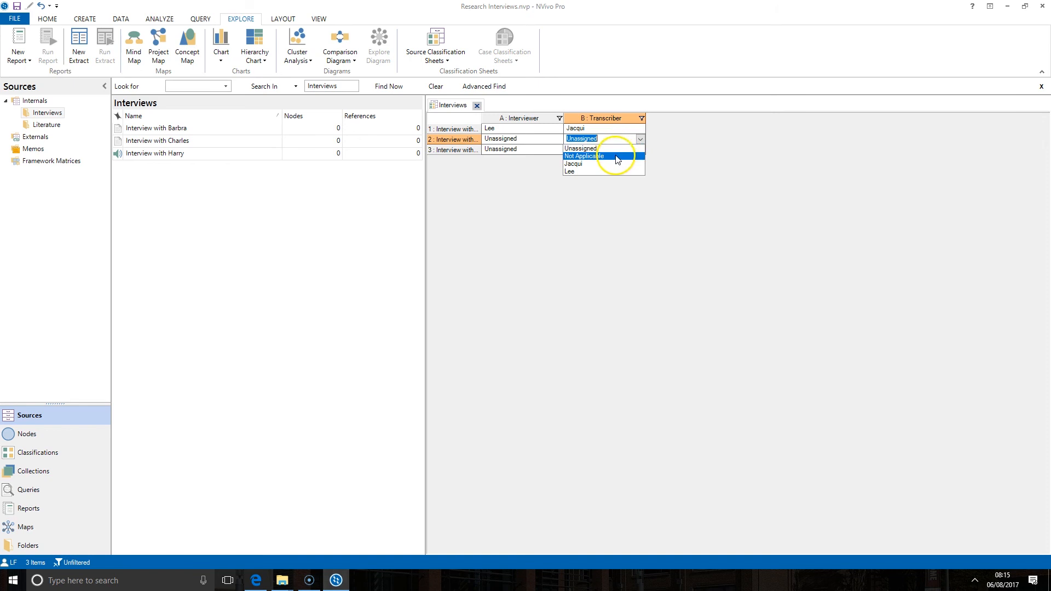
click(602, 172)
click(638, 149)
click(641, 149)
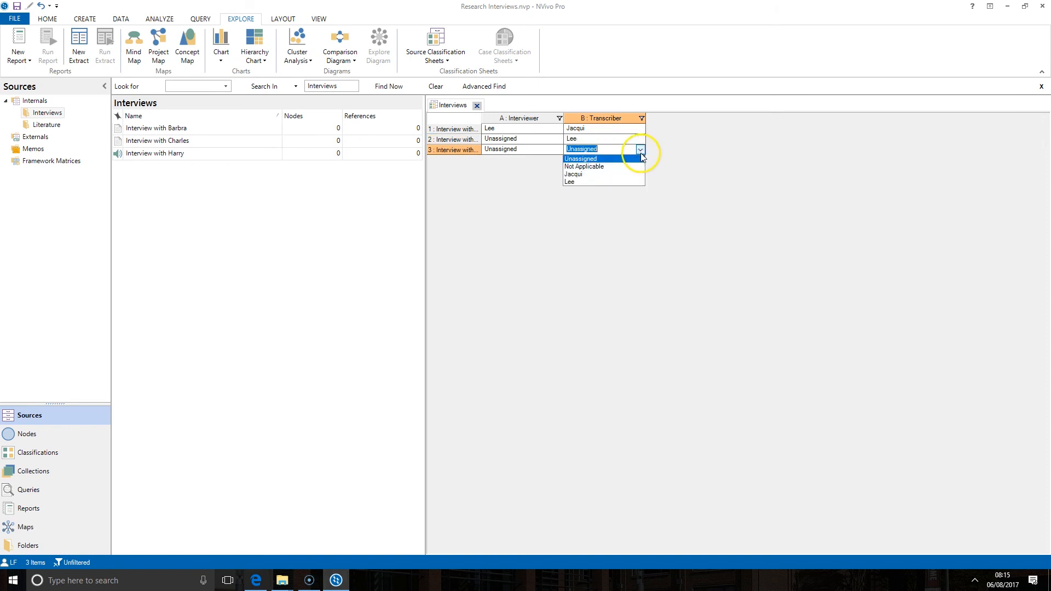
click(597, 174)
Enter a different interviewer's first name as the Interviewer value for the second interview in the sheet
click(535, 140)
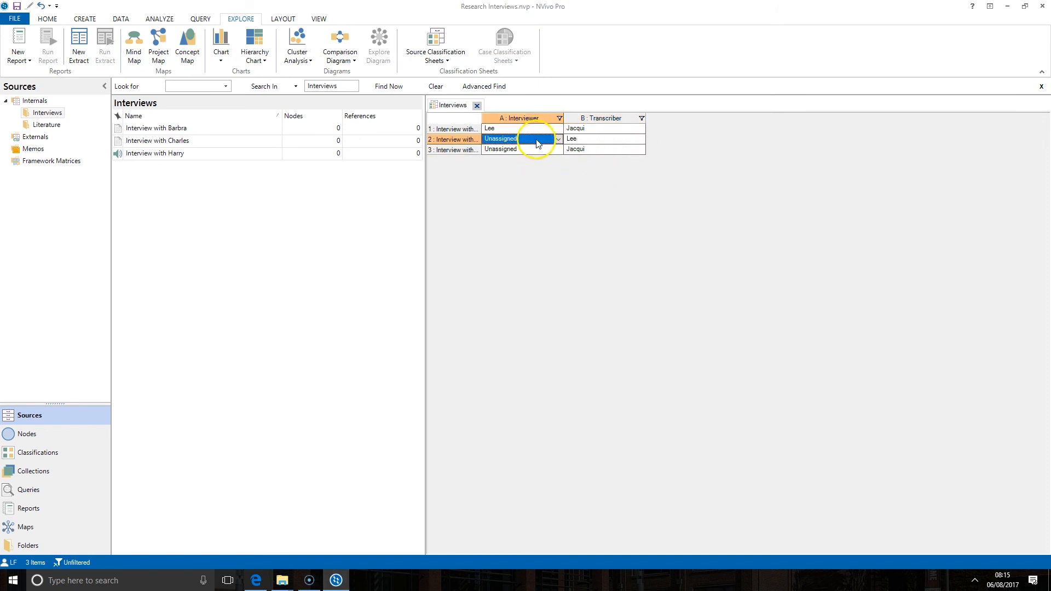
click(524, 140)
text(Linda)
click(354, 233)
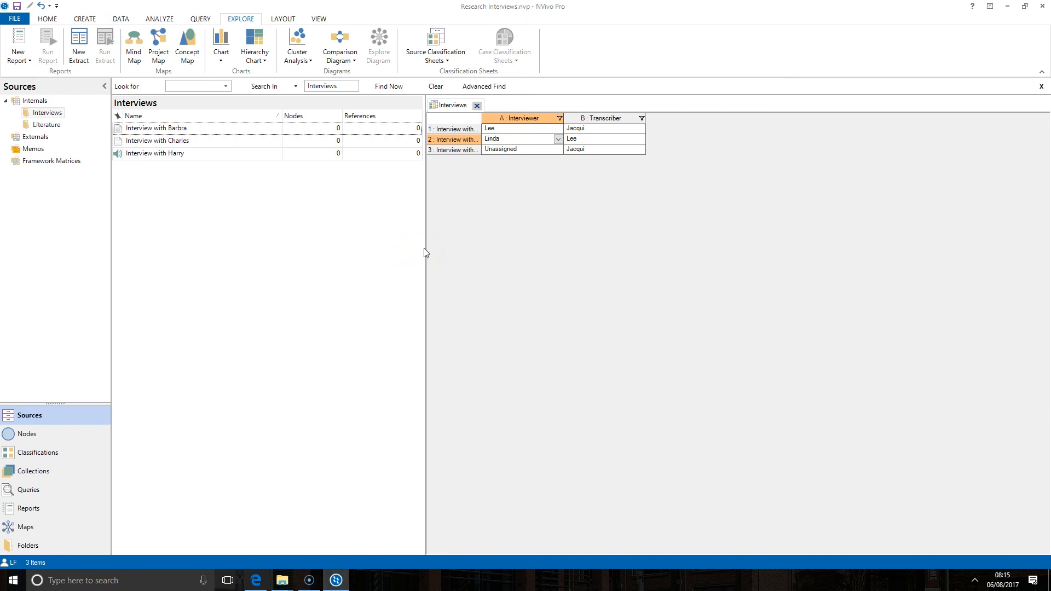